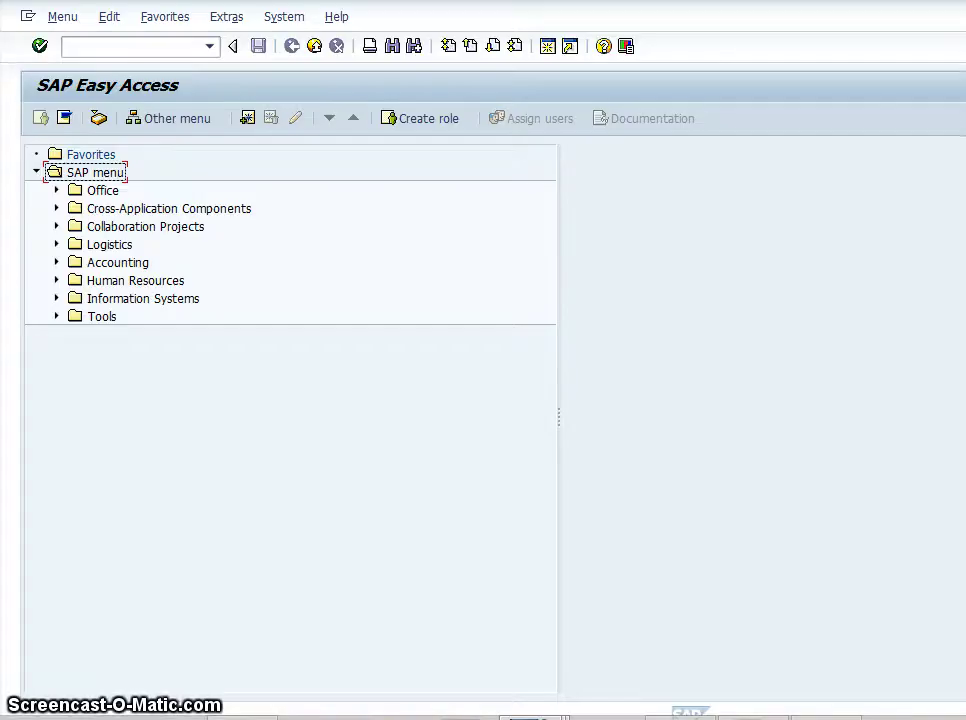
# Step: Place the cursor in the SAP Easy Access command field to enter transaction fs00
pyautogui.click(151, 42)
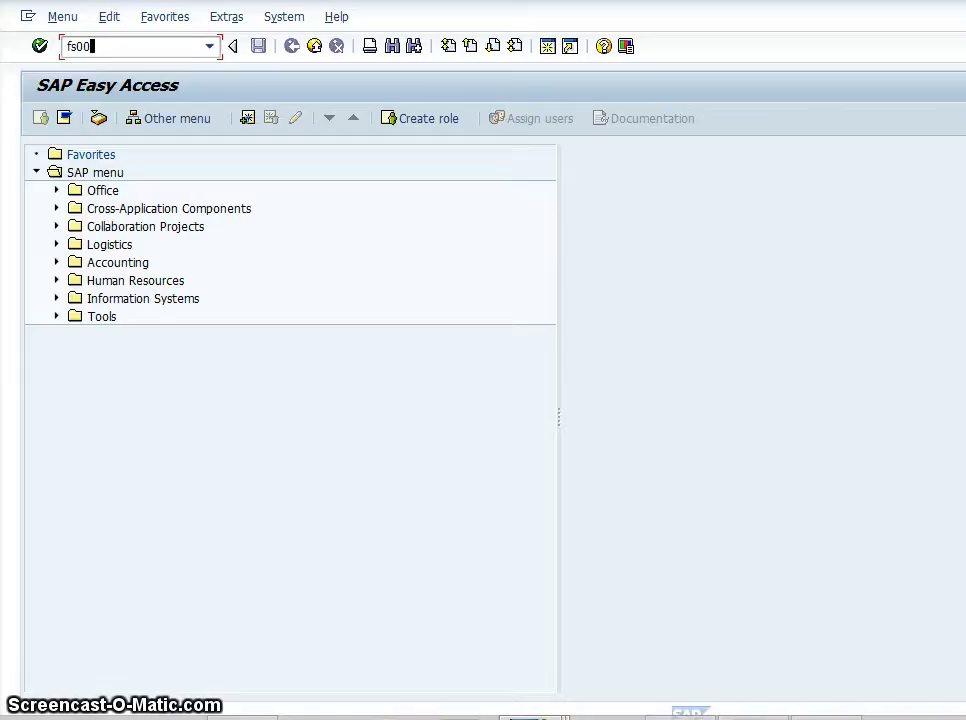
# Step: Run FS00 to open Edit G/L Account Centrally, then switch to the Accel spreadsheet
pyautogui.press('Return')
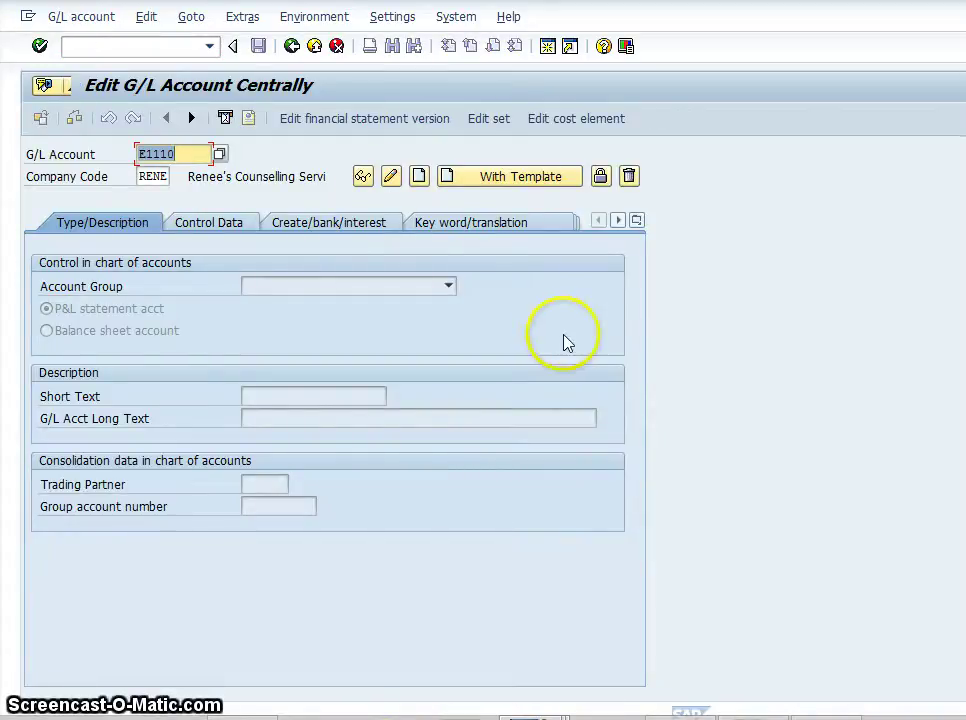
pyautogui.hotkey('alt', 'Tab')
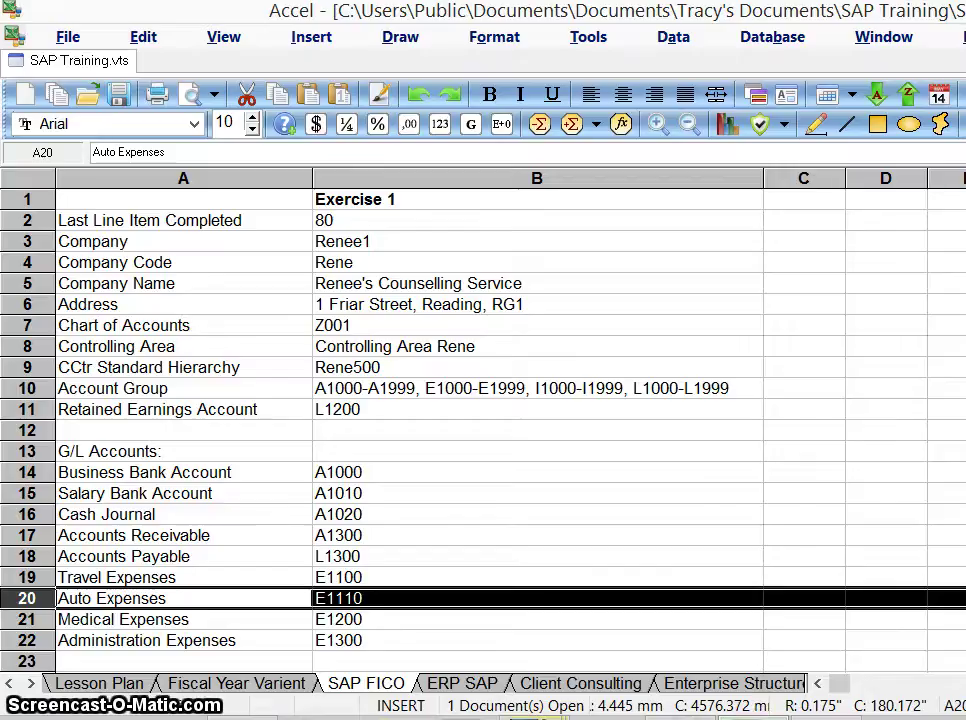
# Step: Confirm in row 20 that Auto Expenses is E1110, then return to the SAP account screen
pyautogui.moveTo(540, 716)
pyautogui.click(768, 651)
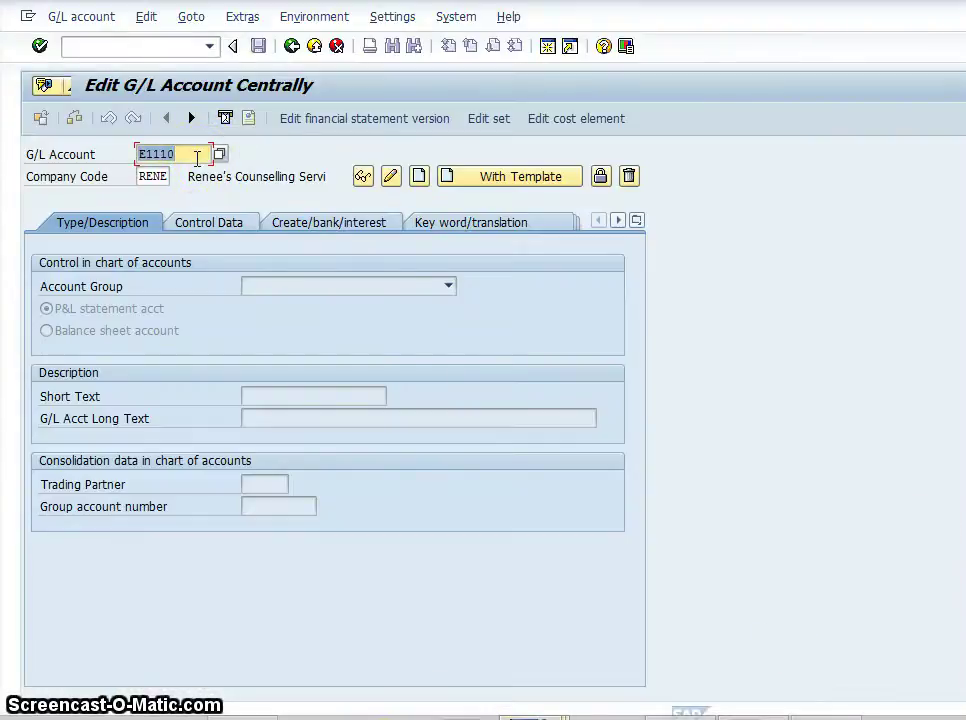
# Step: Start creating account E1110 with the Expenses account group
pyautogui.click(420, 177)
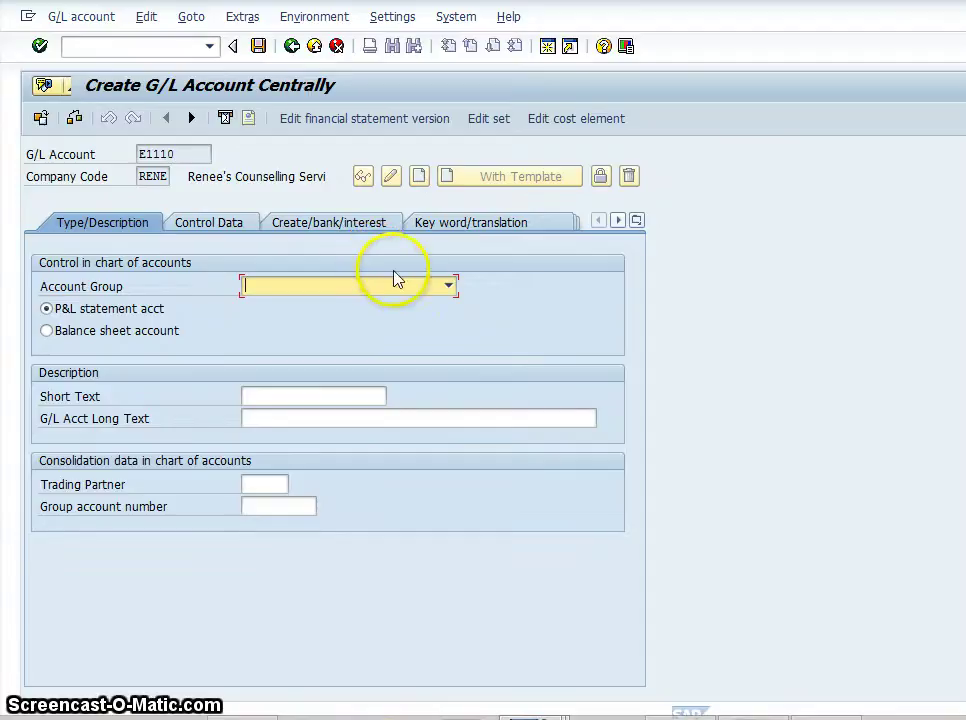
pyautogui.click(448, 288)
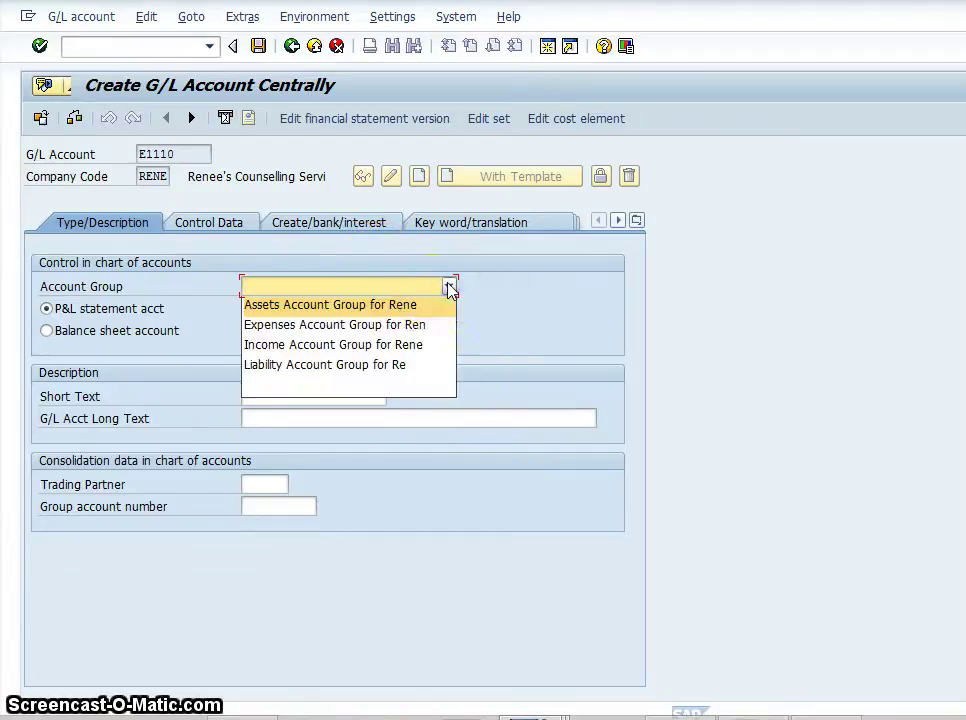
pyautogui.click(392, 326)
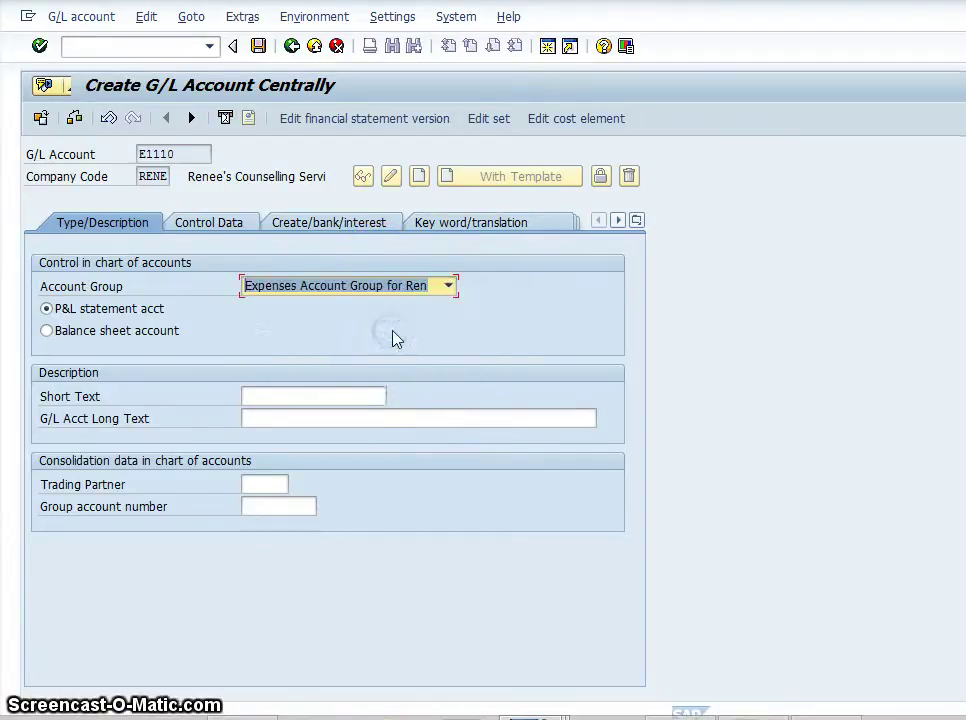
# Step: Enter short text 'Auto Expenses' and long text 'Auto expenses to G/L Account'
pyautogui.click(366, 396)
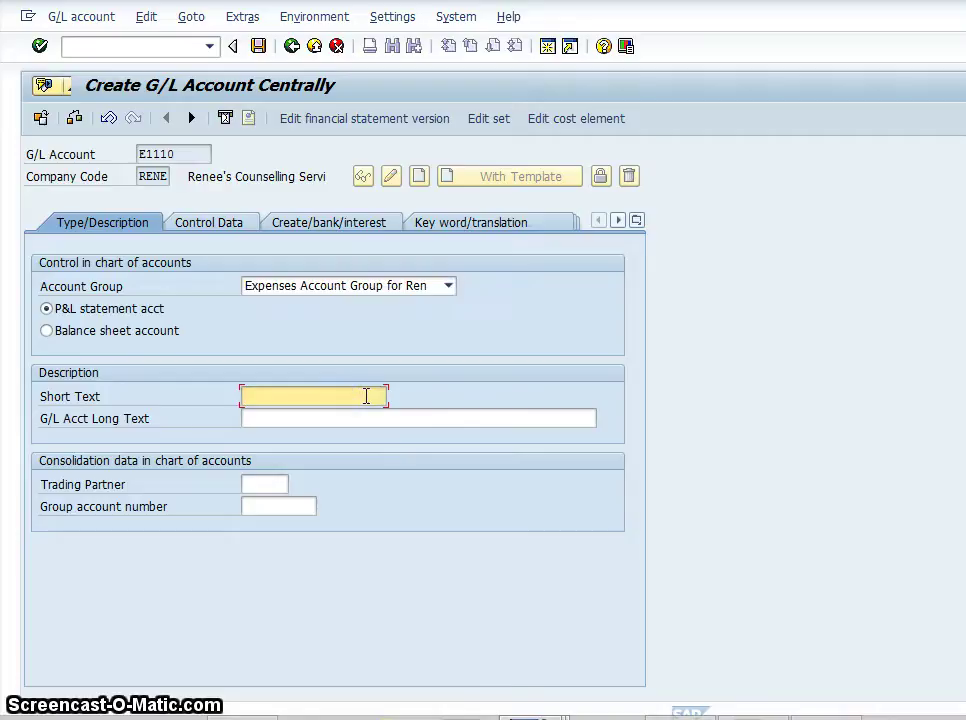
pyautogui.write('Ay')
pyautogui.press('BackSpace')
pyautogui.press('BackSpace')
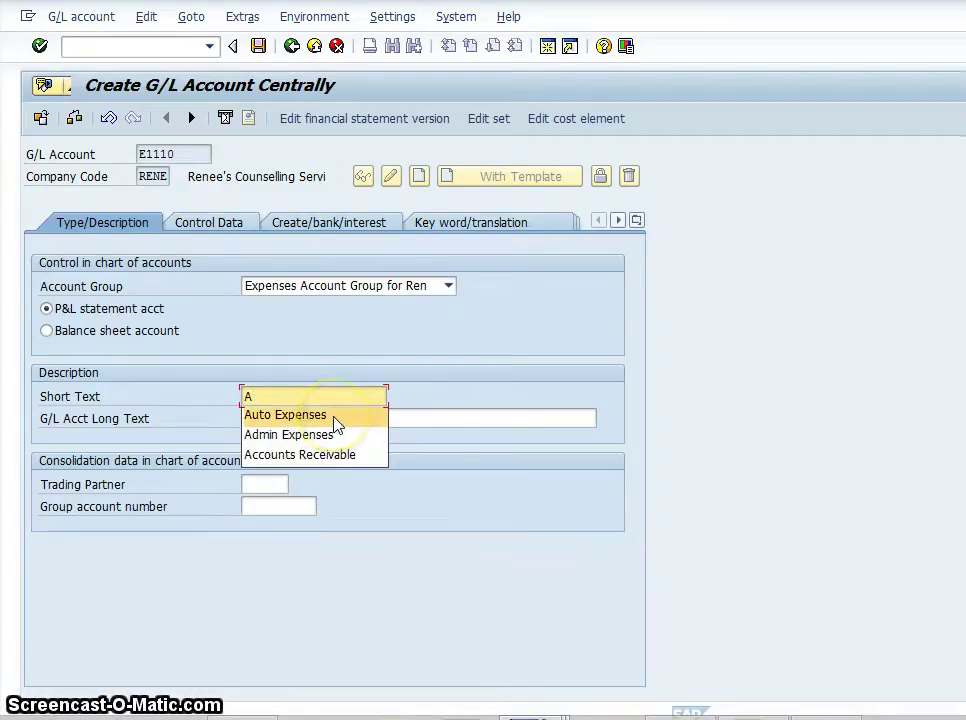
pyautogui.click(300, 414)
pyautogui.click(308, 420)
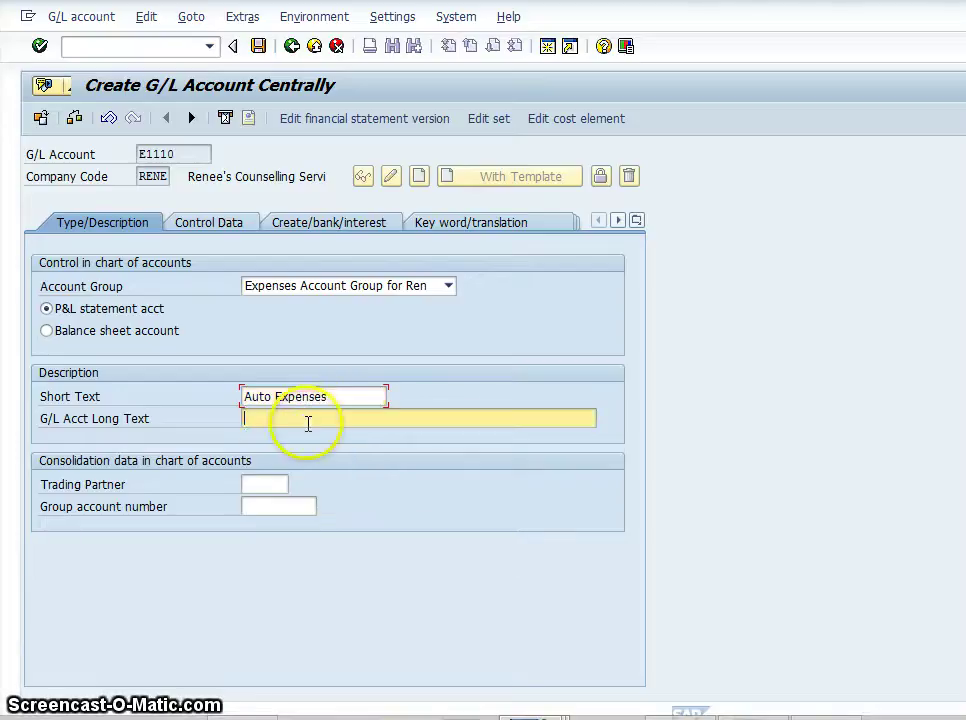
pyautogui.write('A')
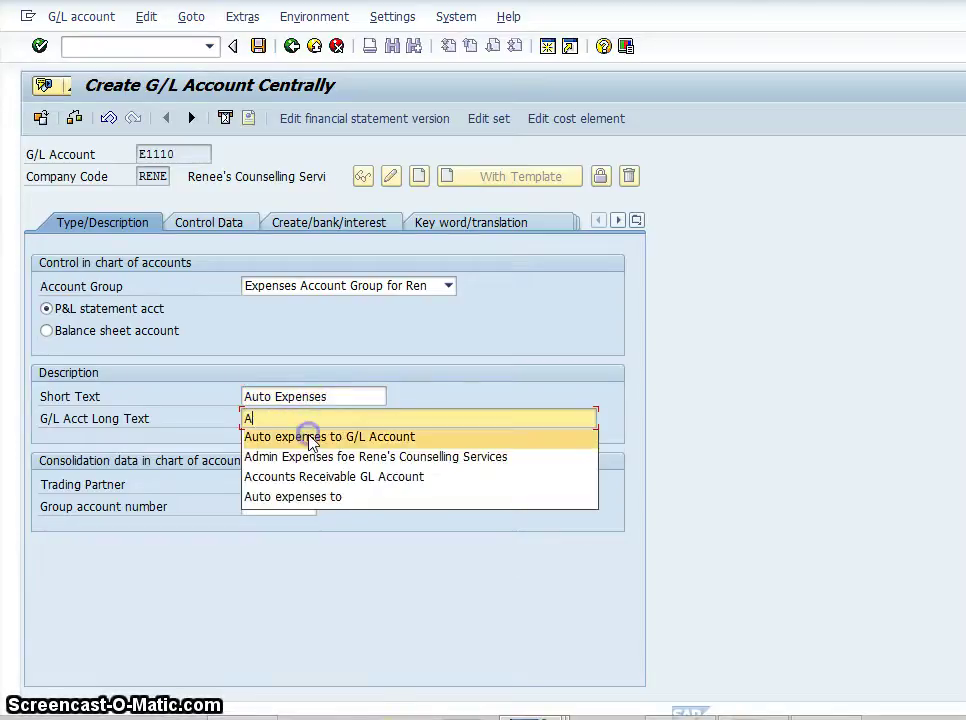
pyautogui.click(311, 437)
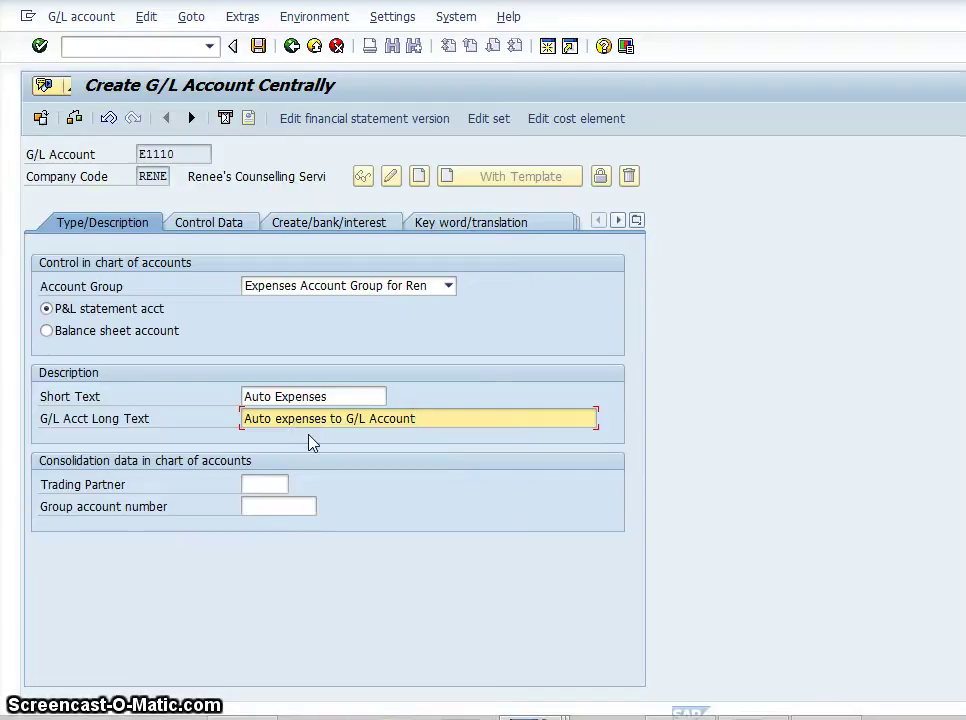
pyautogui.click(285, 506)
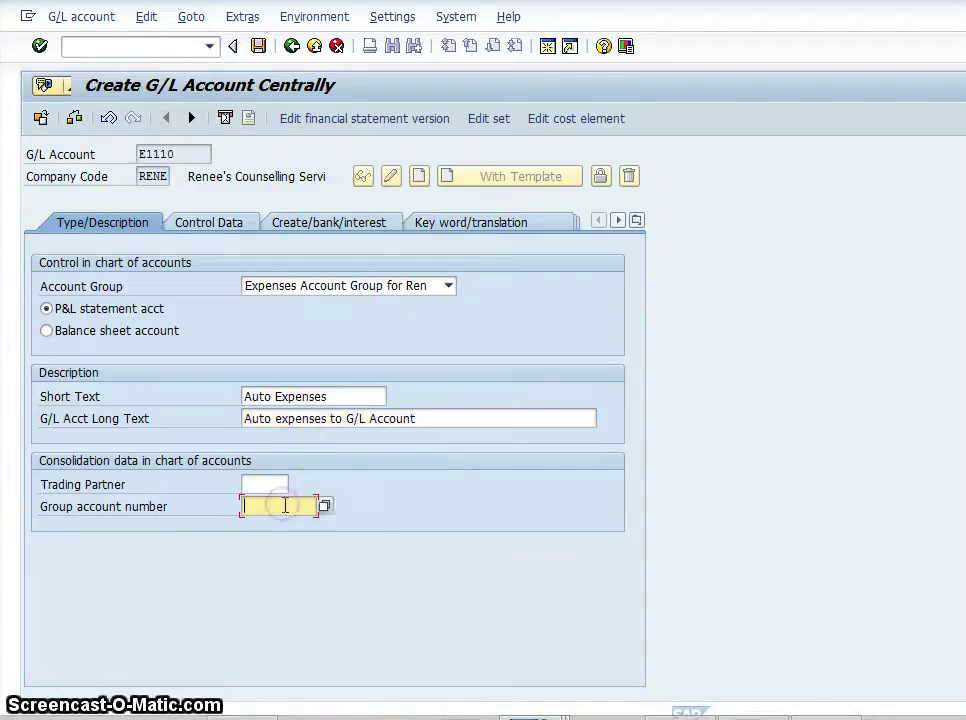
# Step: Set group account number 311300 (Auto Expense) from the search help results
pyautogui.click(324, 507)
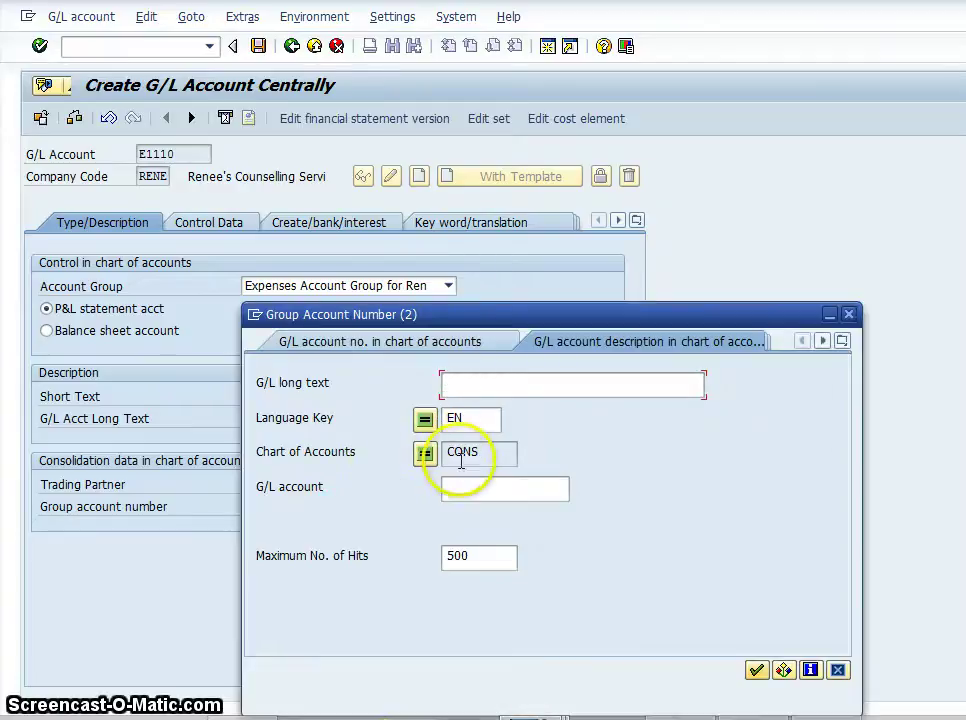
pyautogui.click(465, 491)
pyautogui.press('Return')
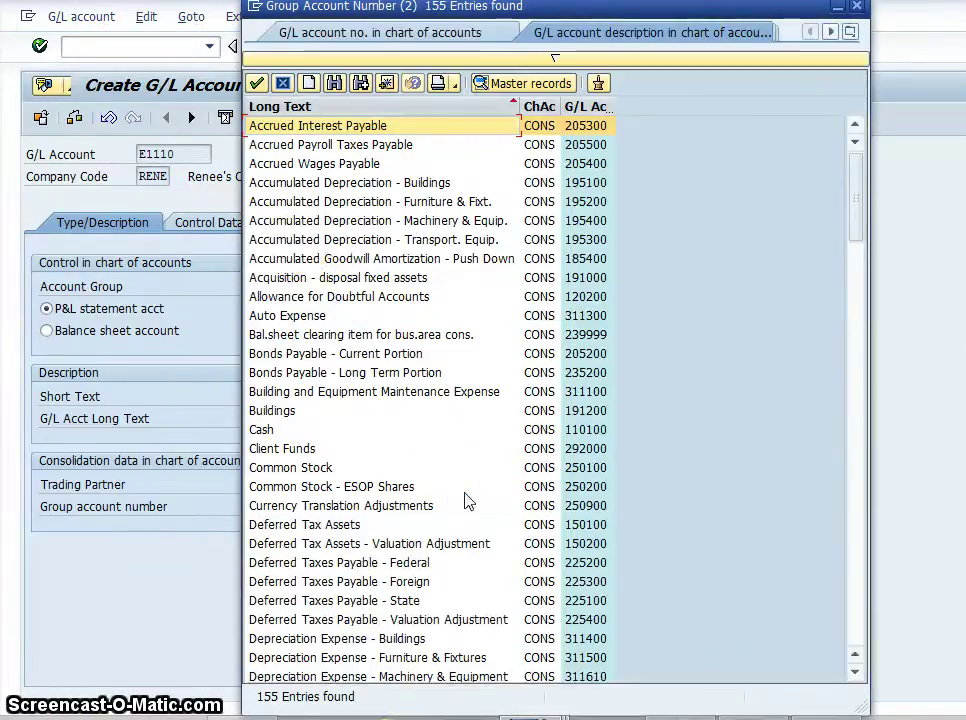
pyautogui.click(295, 316)
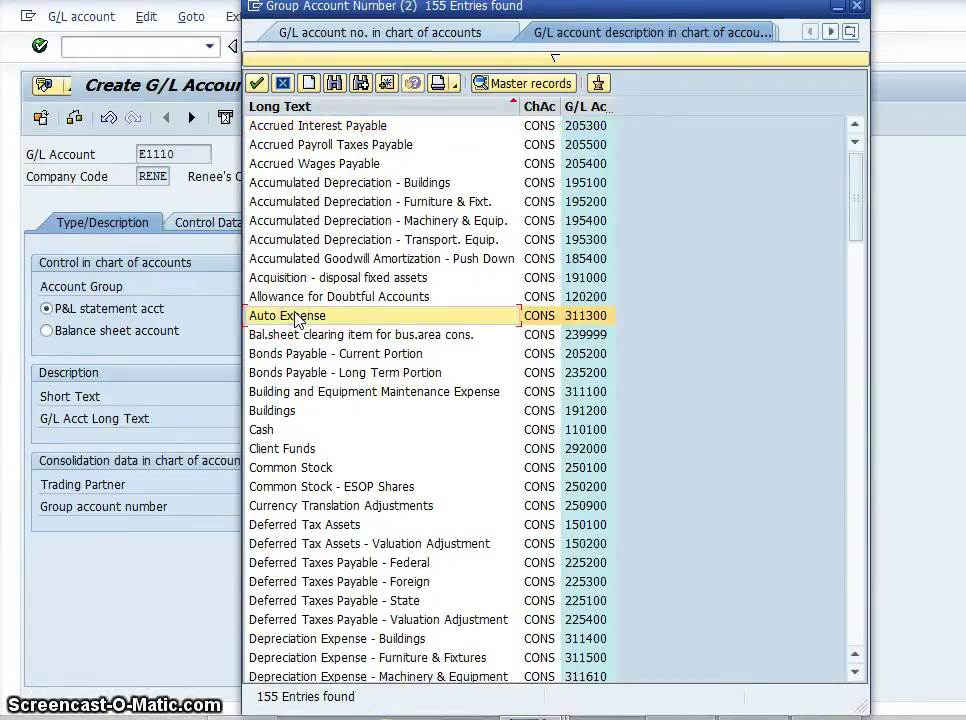
pyautogui.click(257, 83)
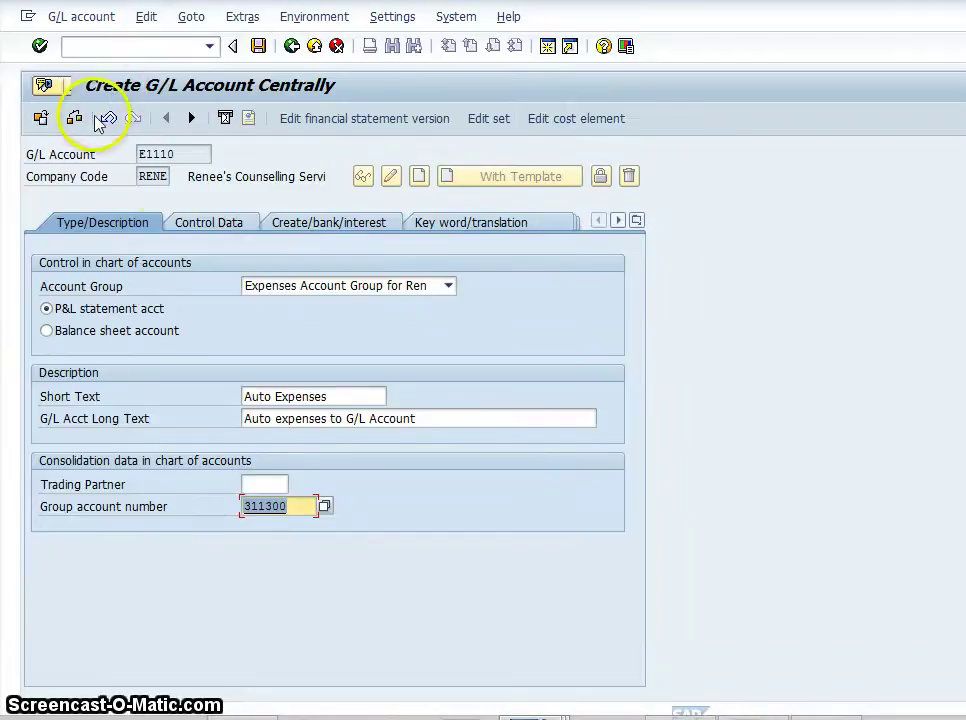
pyautogui.click(192, 222)
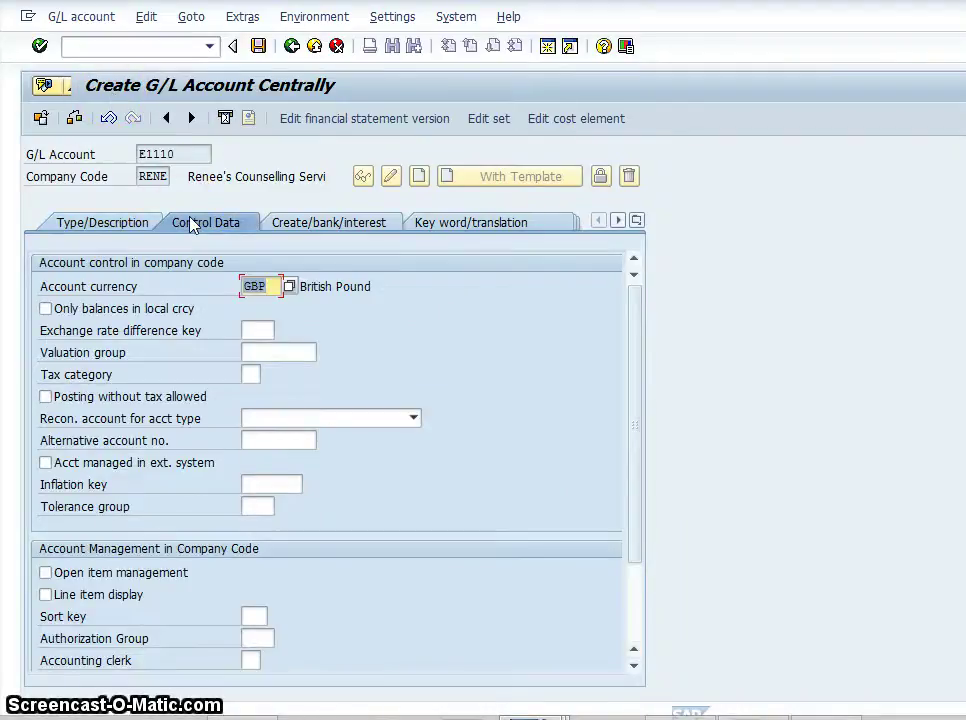
# Step: Enable line item display for account E1110 in its control data
pyautogui.click(45, 595)
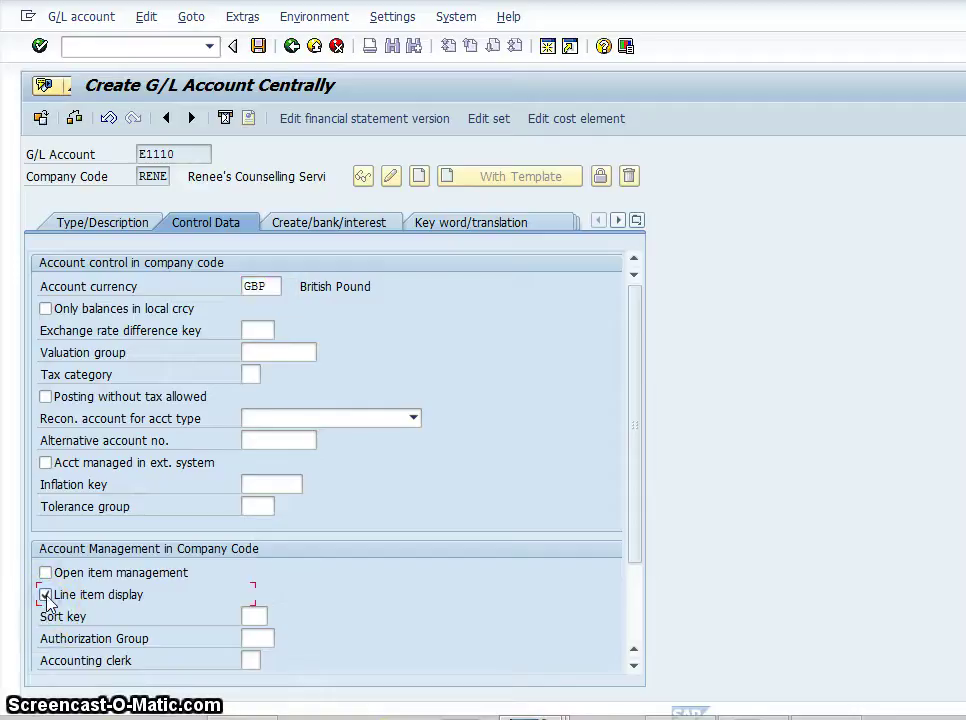
pyautogui.click(323, 225)
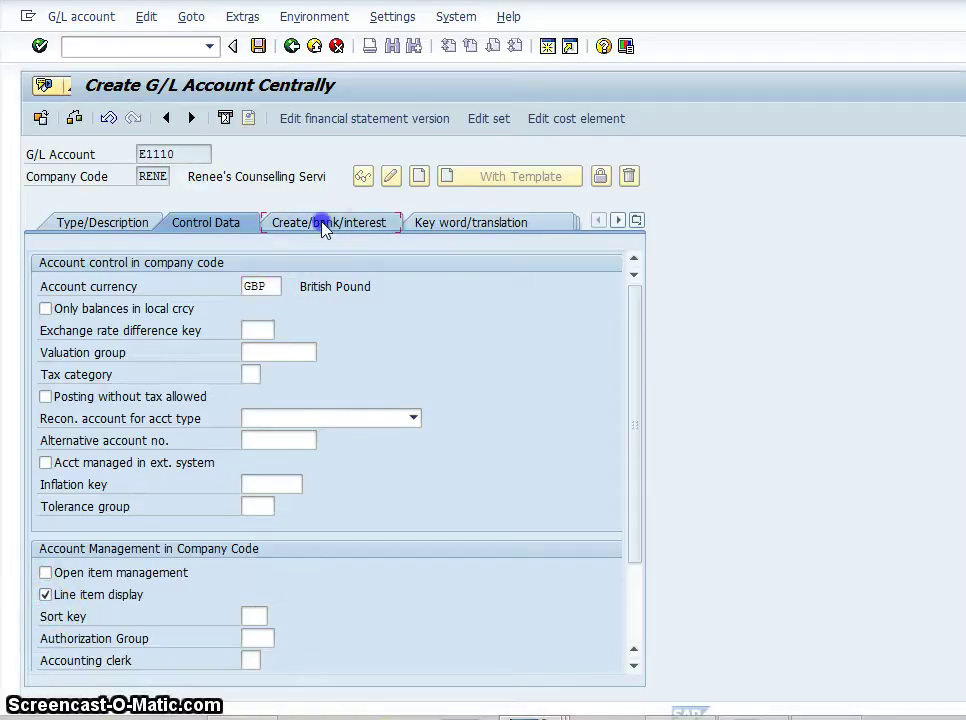
pyautogui.click(259, 287)
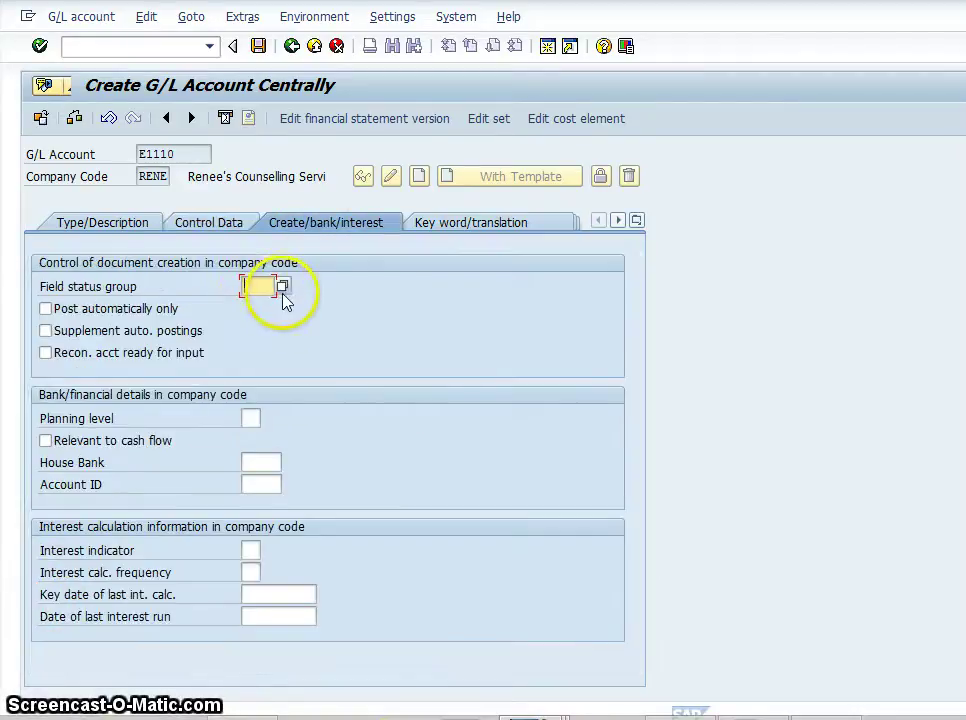
# Step: Set field status group Z101 and house bank LLOY from the search help lists
pyautogui.click(282, 287)
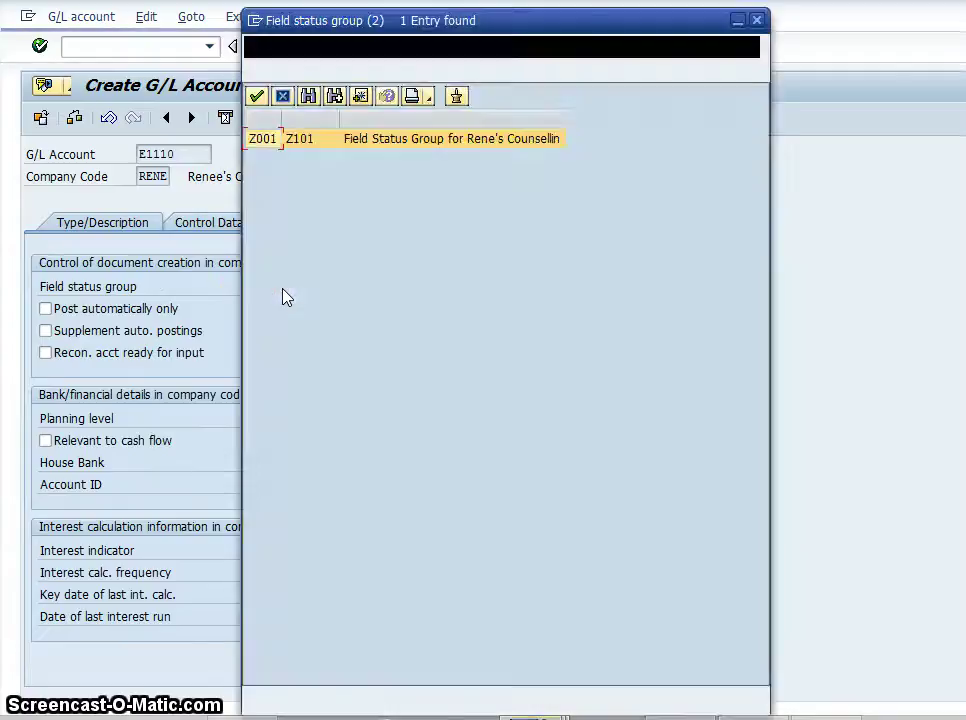
pyautogui.click(257, 97)
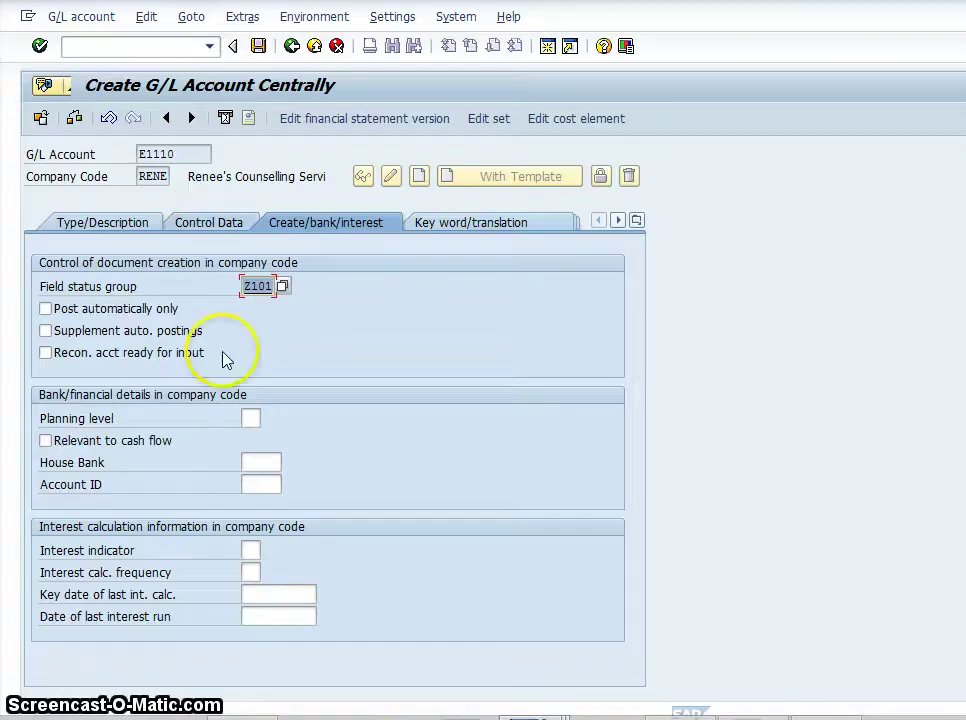
pyautogui.click(254, 460)
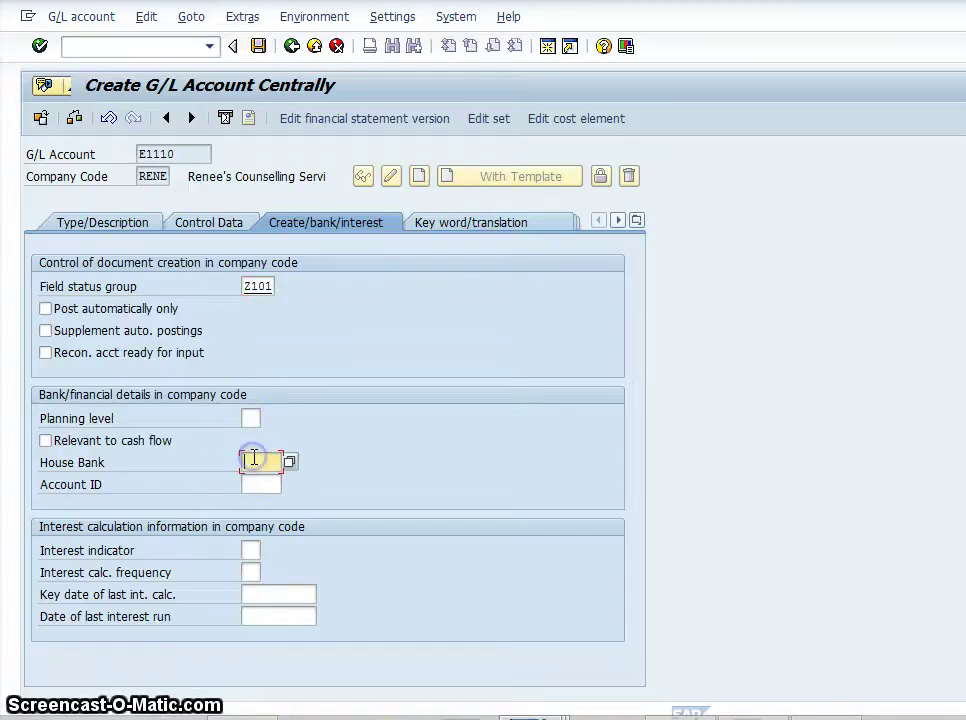
pyautogui.click(295, 460)
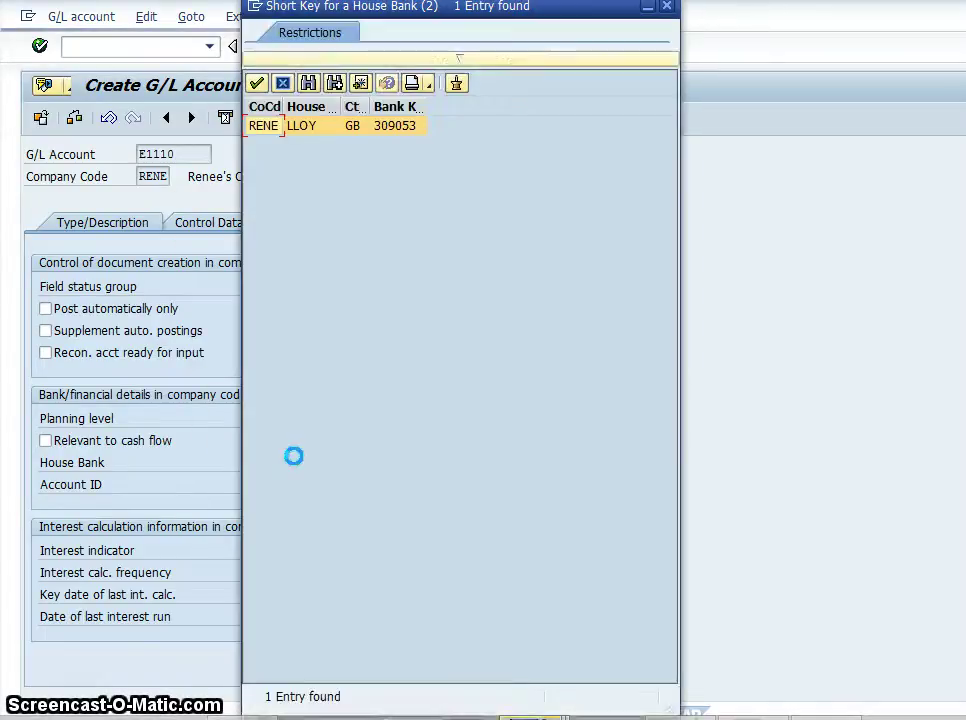
pyautogui.click(257, 85)
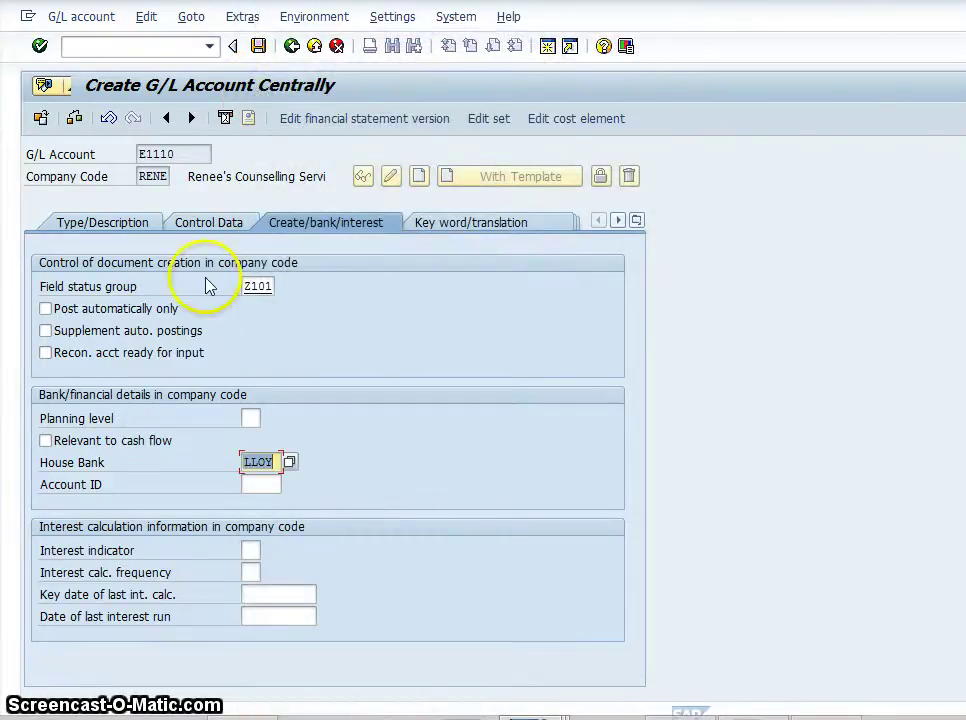
# Step: Set account ID BUSRE, the business bank account for house bank LLOY
pyautogui.click(245, 484)
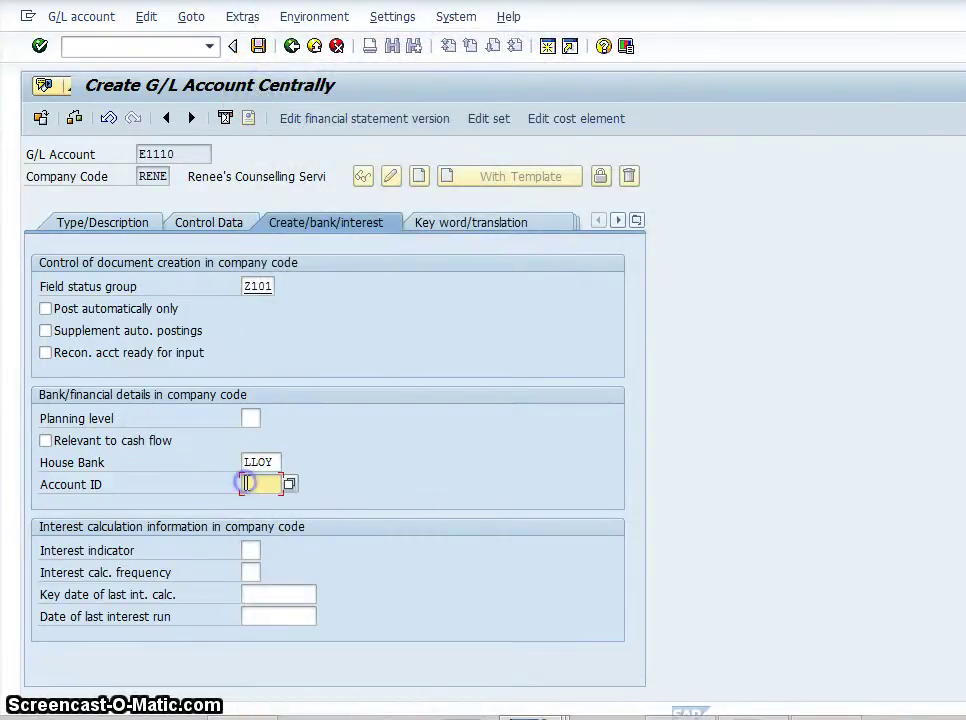
pyautogui.click(289, 484)
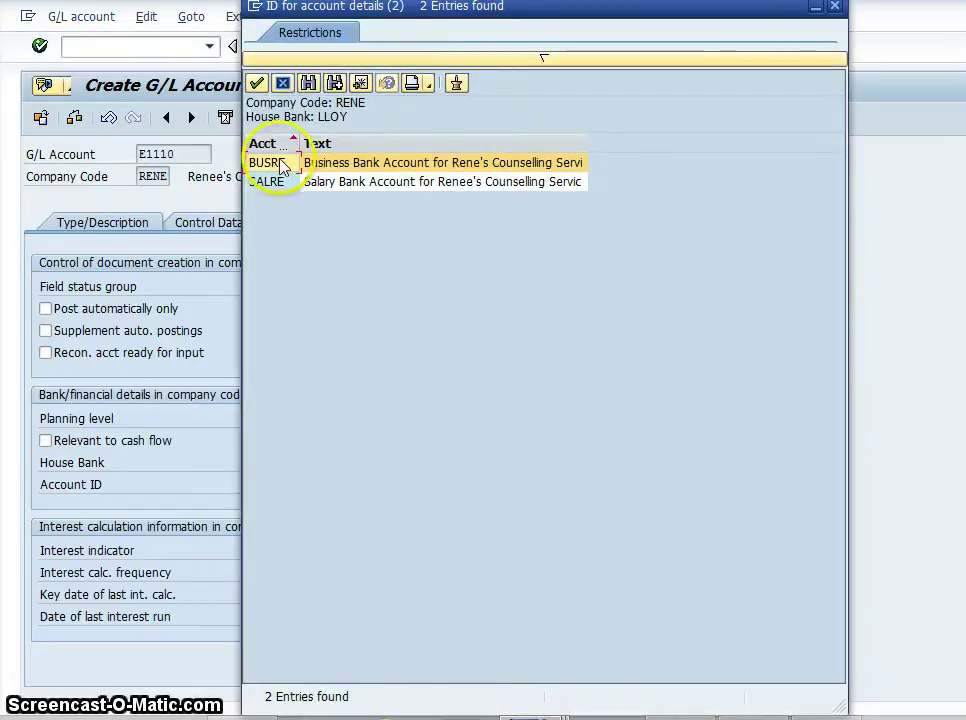
pyautogui.click(283, 165)
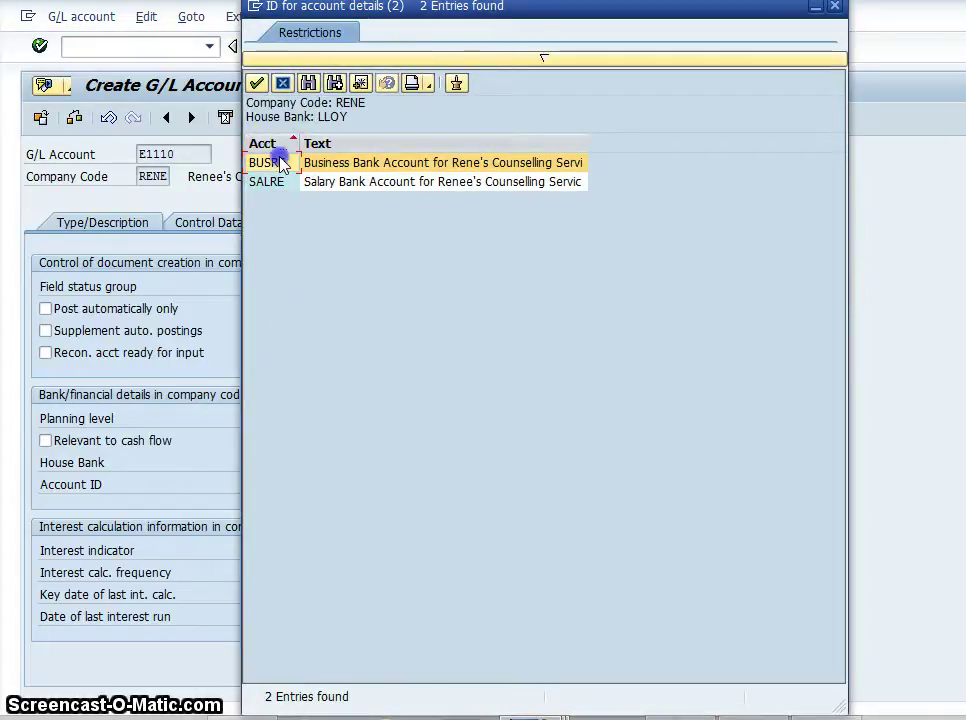
pyautogui.click(257, 83)
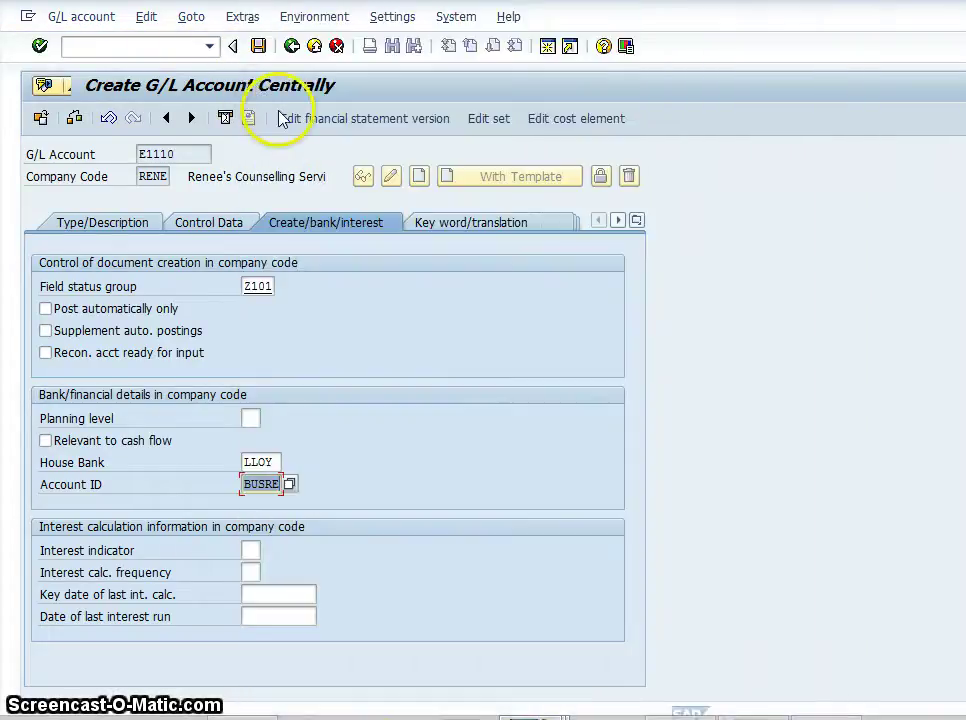
pyautogui.click(437, 221)
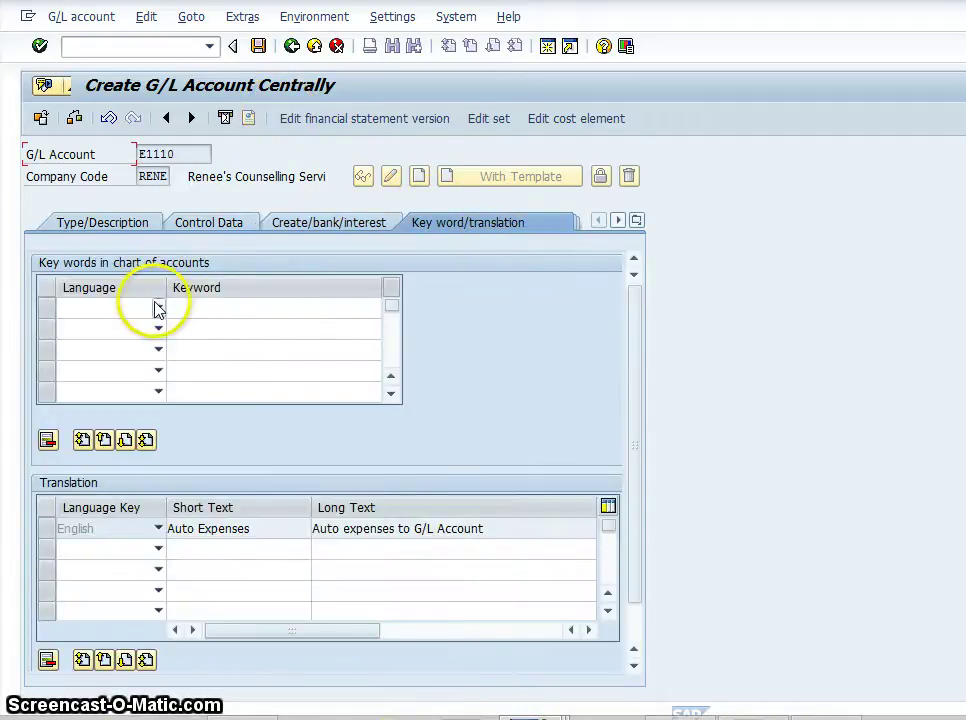
# Step: Add English keyword 'Auto Expenses', keeping English as the translation language
pyautogui.click(157, 307)
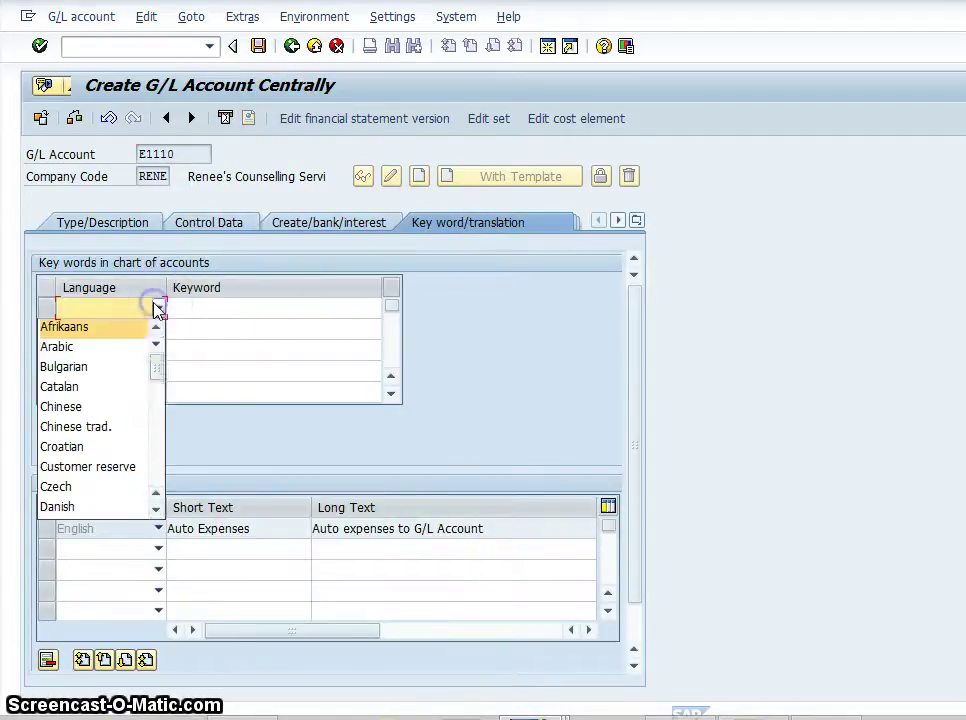
pyautogui.click(155, 509)
pyautogui.click(155, 509)
pyautogui.click(155, 509)
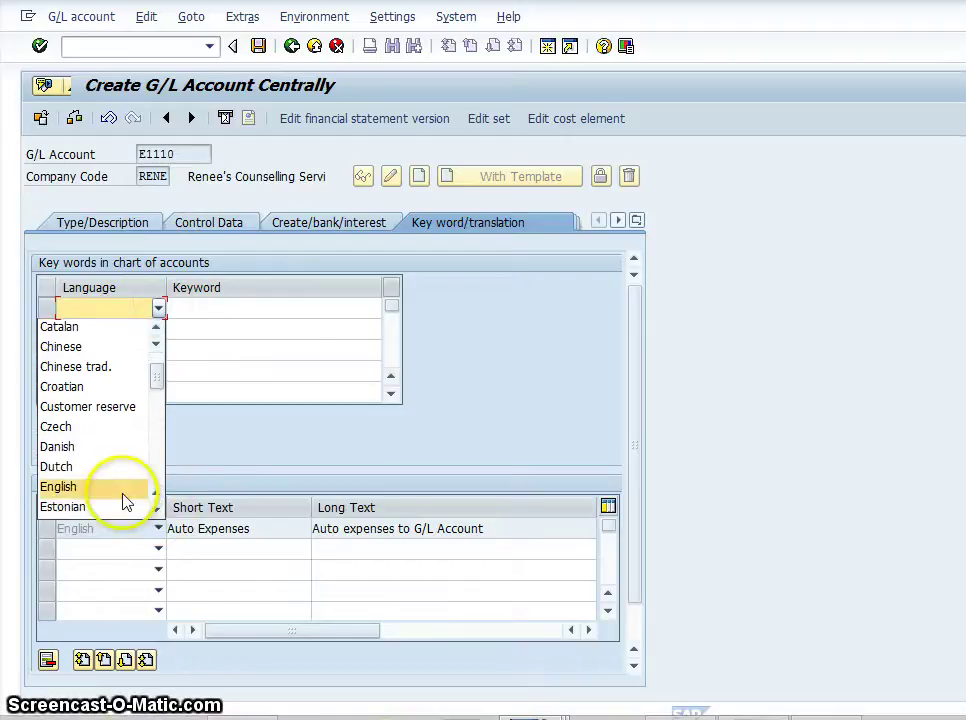
pyautogui.click(123, 490)
pyautogui.click(223, 302)
pyautogui.write('Auto')
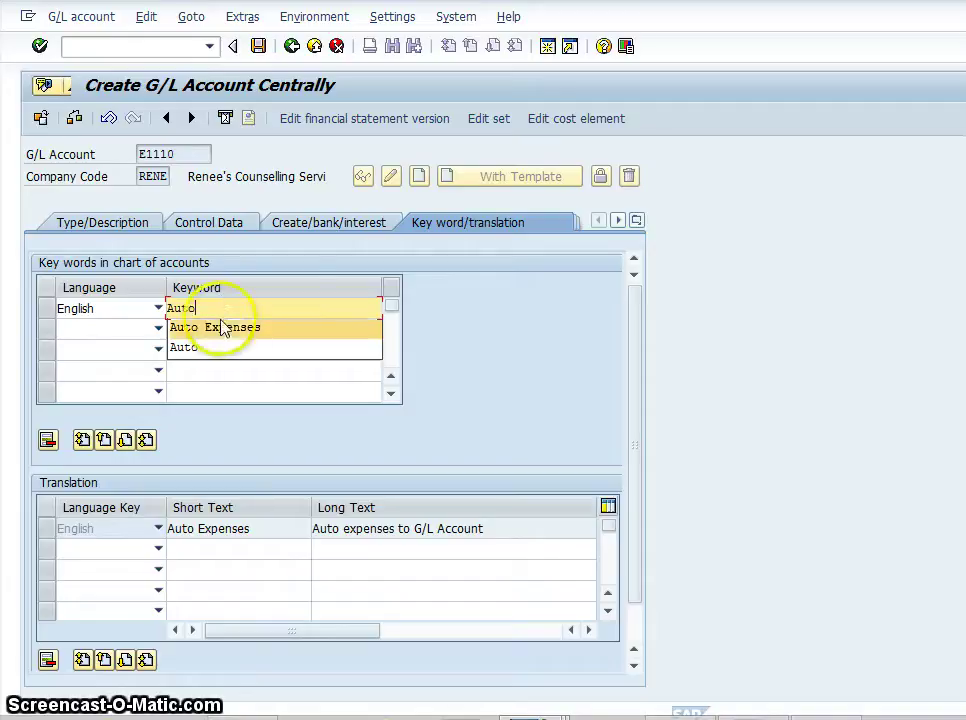
pyautogui.click(222, 327)
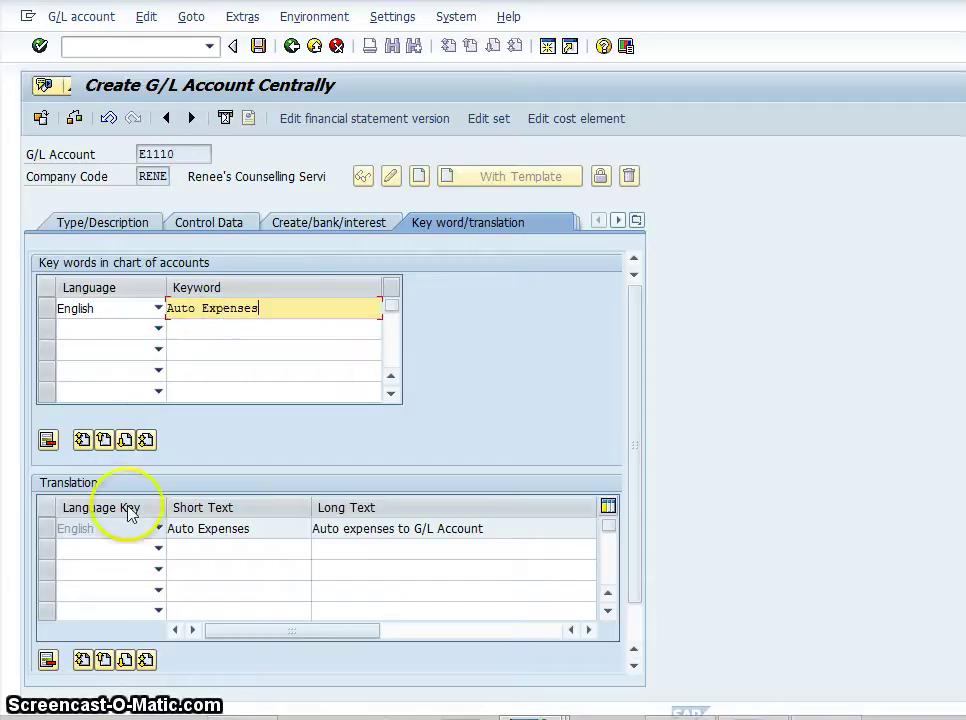
pyautogui.click(157, 528)
pyautogui.click(143, 552)
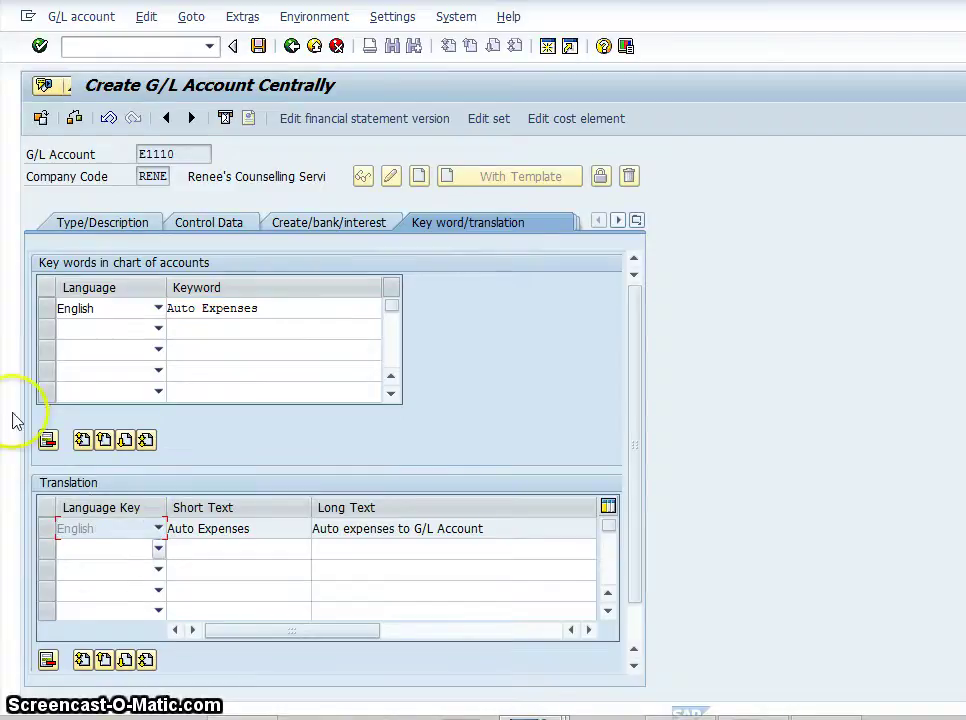
pyautogui.click(133, 224)
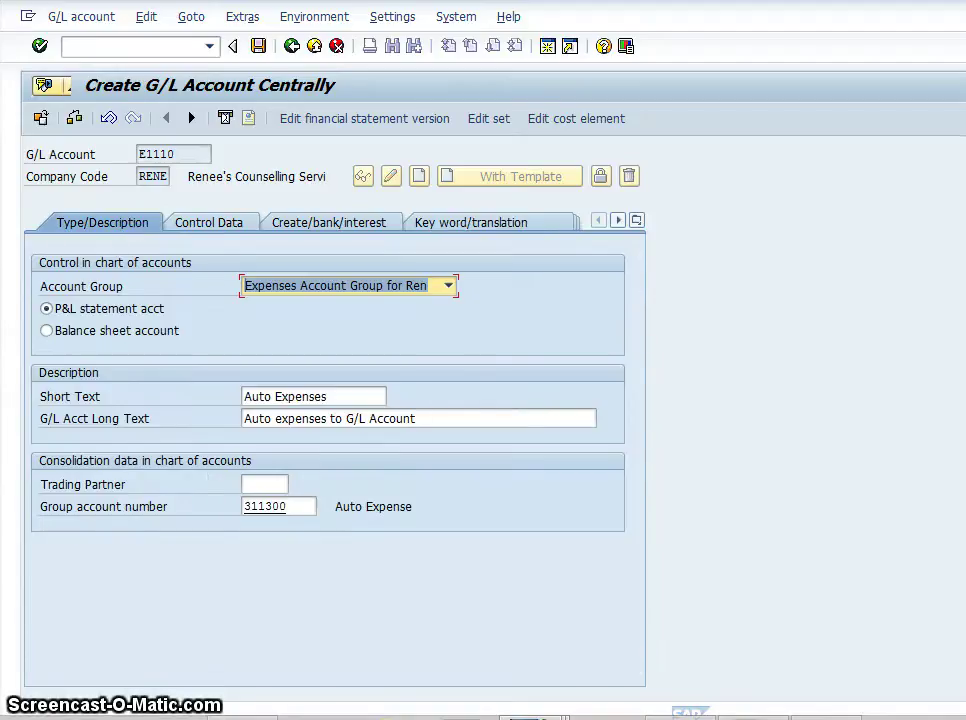
# Step: Check the entries and save account E1110, accepting the sort-indicator warning
pyautogui.click(38, 47)
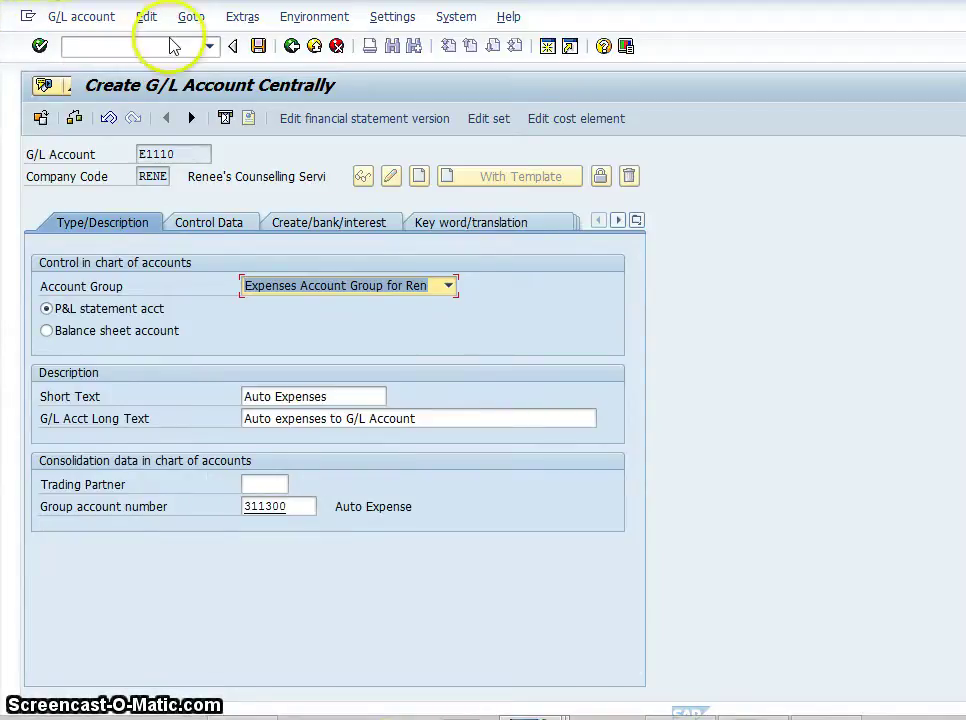
pyautogui.click(258, 46)
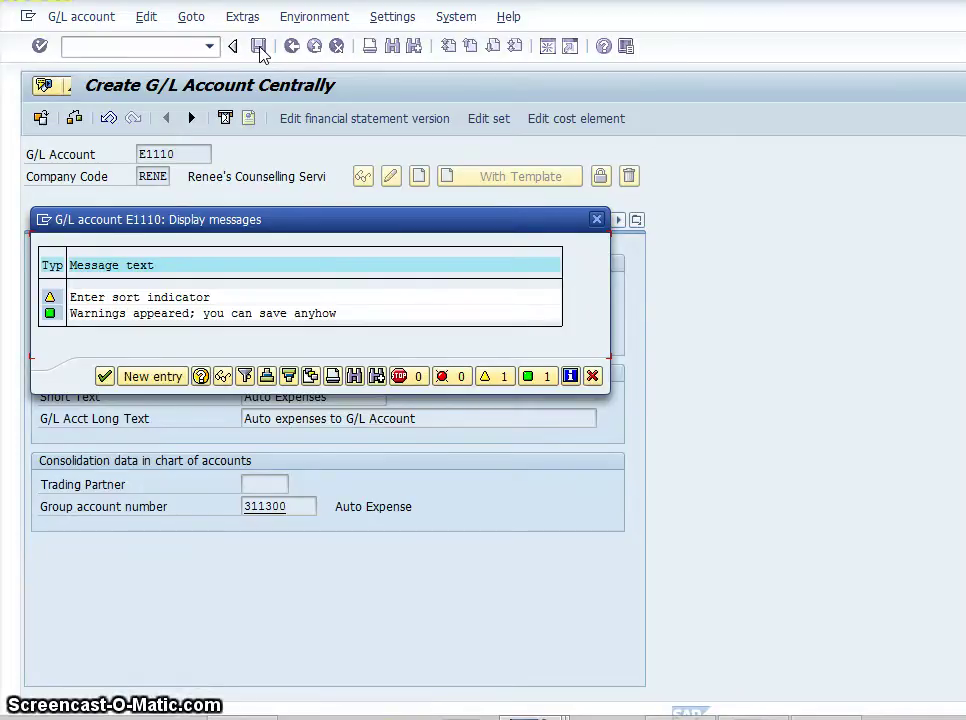
pyautogui.click(106, 376)
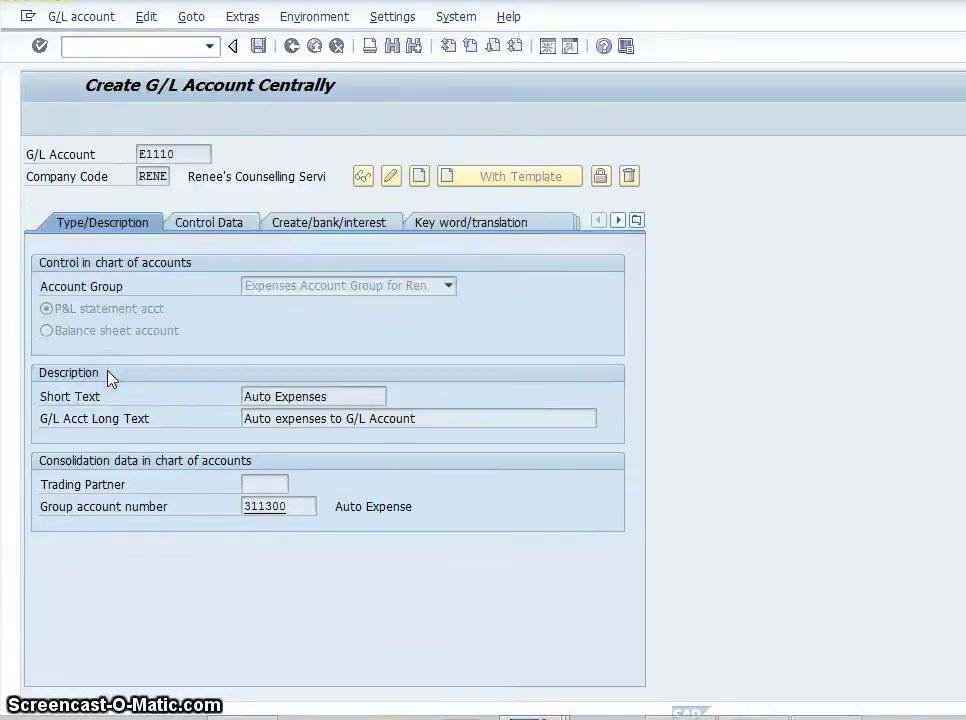